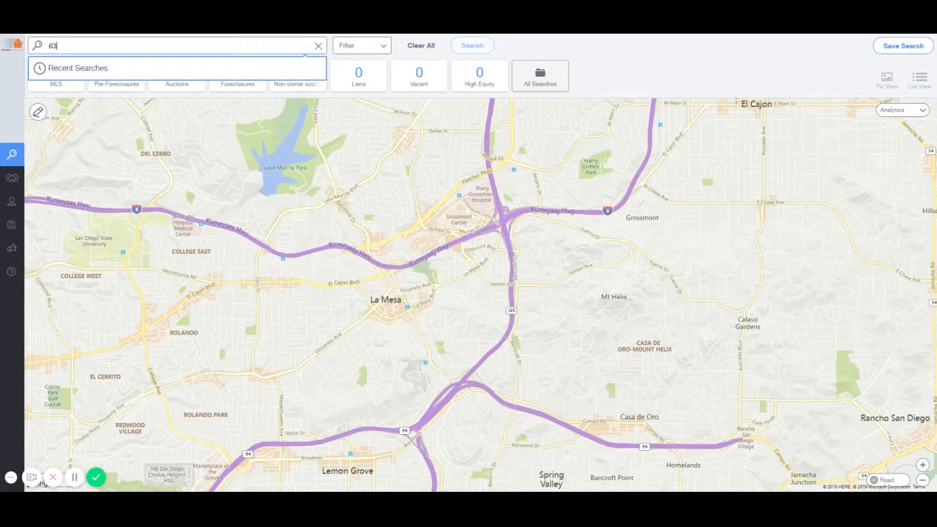
# Clear the location search and search for properties in springvalley, ca
pyautogui.press('BackSpace')
pyautogui.press('BackSpace')
pyautogui.click(353, 299)
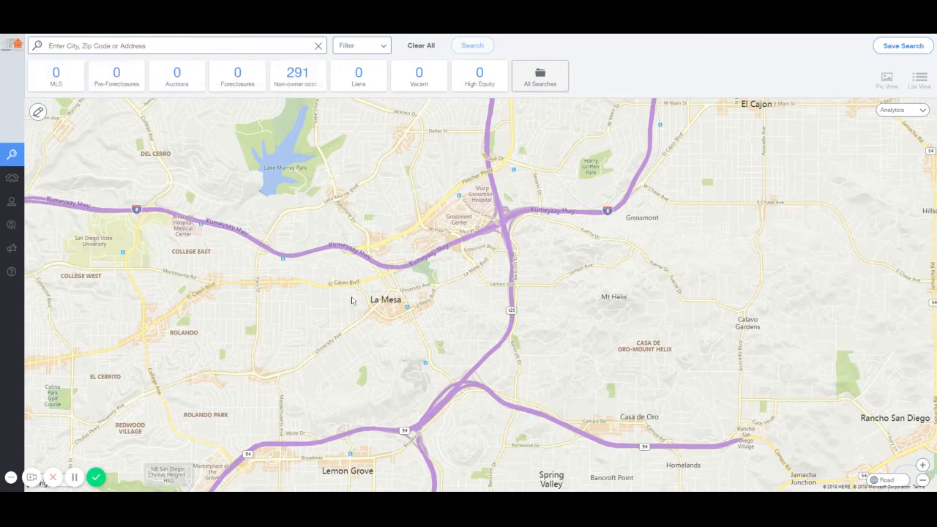
pyautogui.click(184, 50)
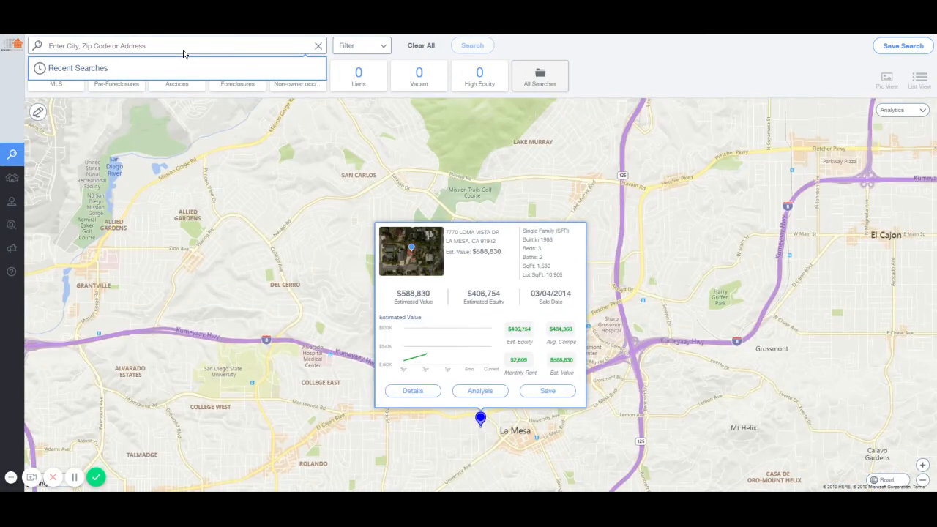
pyautogui.write('spring')
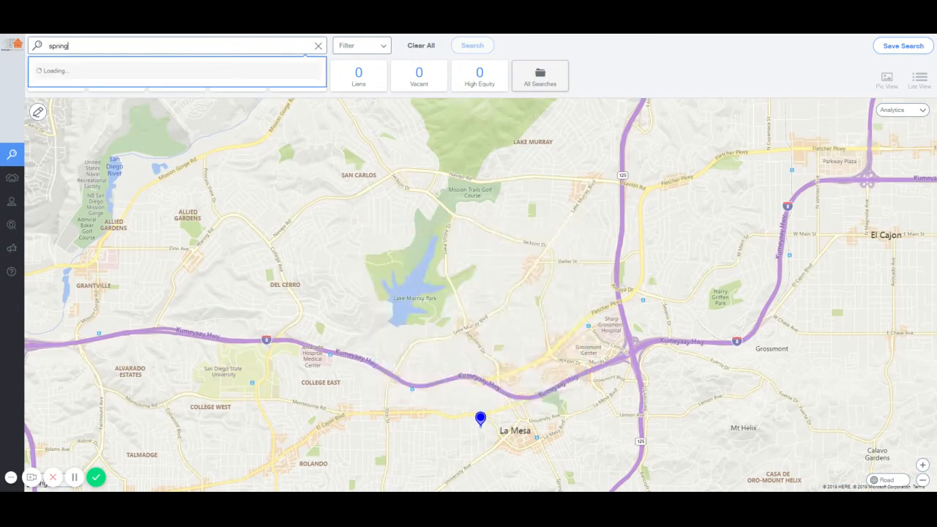
pyautogui.write('valley, ca')
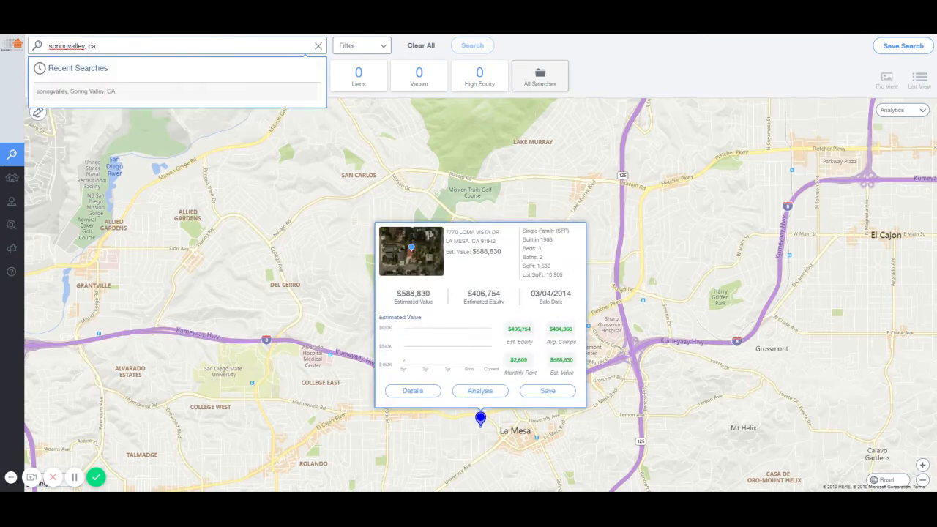
pyautogui.press('Return')
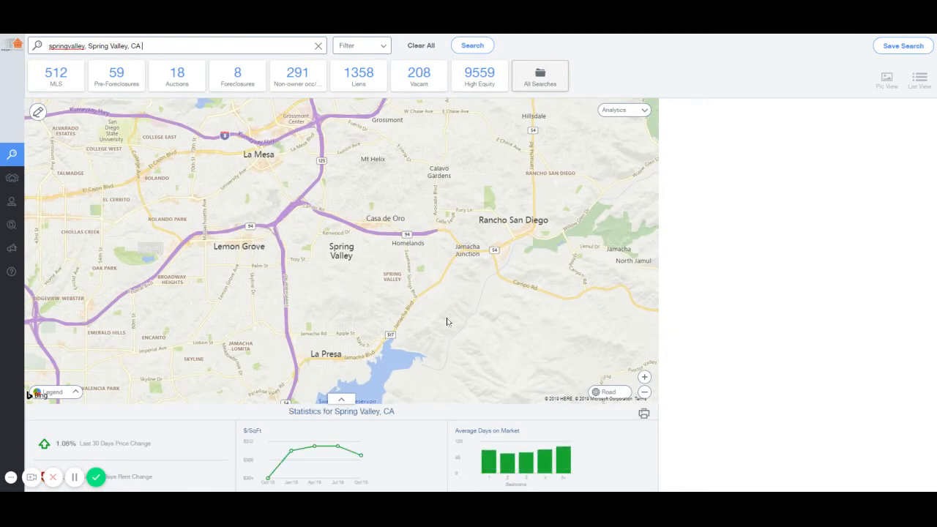
# Draw a search area around La Presa, between Highway 125 and Jamacha Blvd, and search inside it
pyautogui.click(644, 377)
pyautogui.click(644, 377)
pyautogui.moveTo(485, 310); pyautogui.dragTo(504, 165)
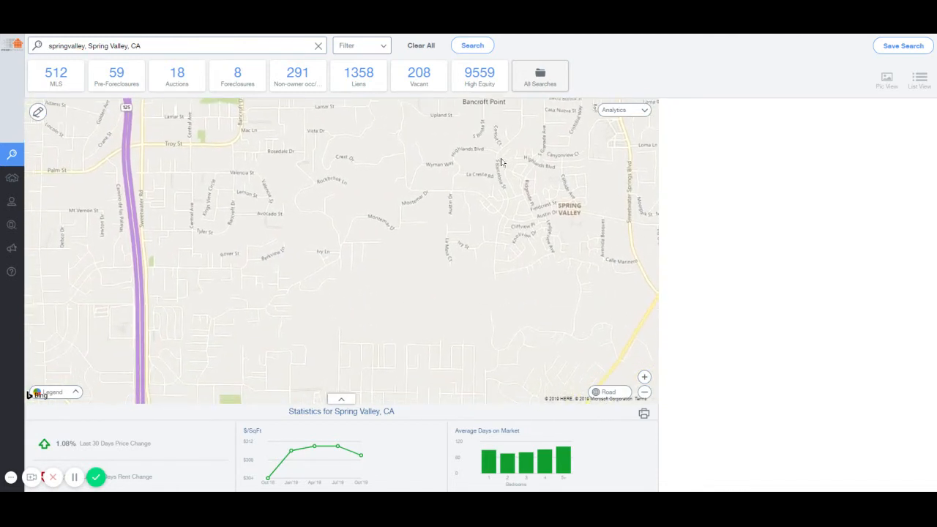
pyautogui.click(644, 392)
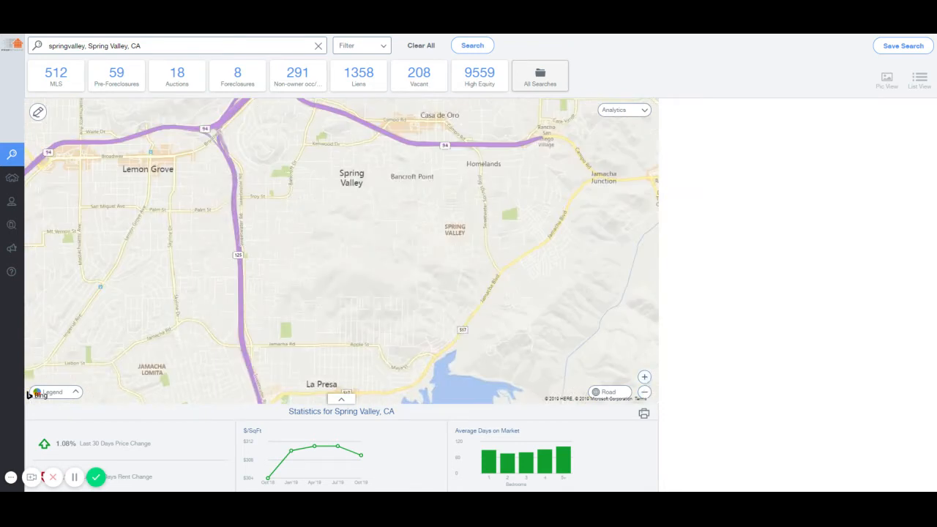
pyautogui.click(41, 115)
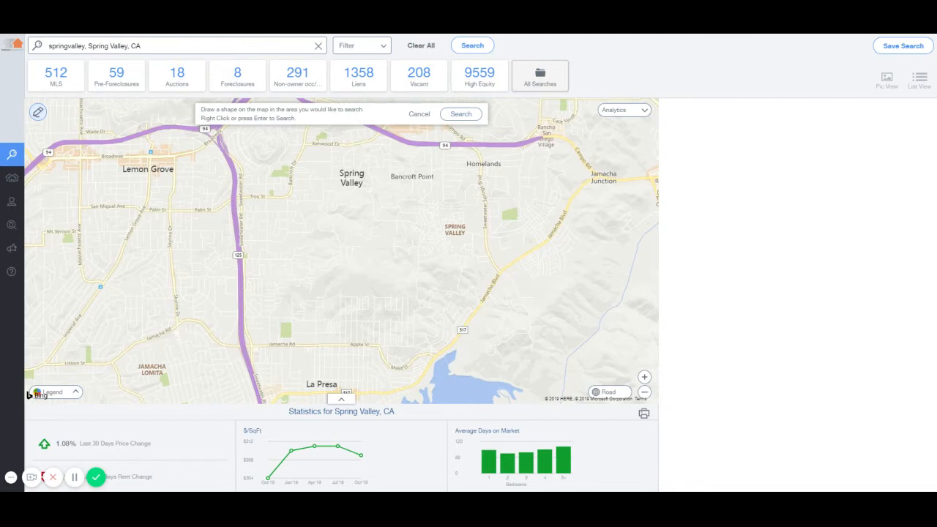
pyautogui.moveTo(251, 296)
pyautogui.mouseDown()
pyautogui.moveTo(264, 399)
pyautogui.moveTo(326, 400)
pyautogui.moveTo(419, 386)
pyautogui.moveTo(485, 291)
pyautogui.mouseUp()
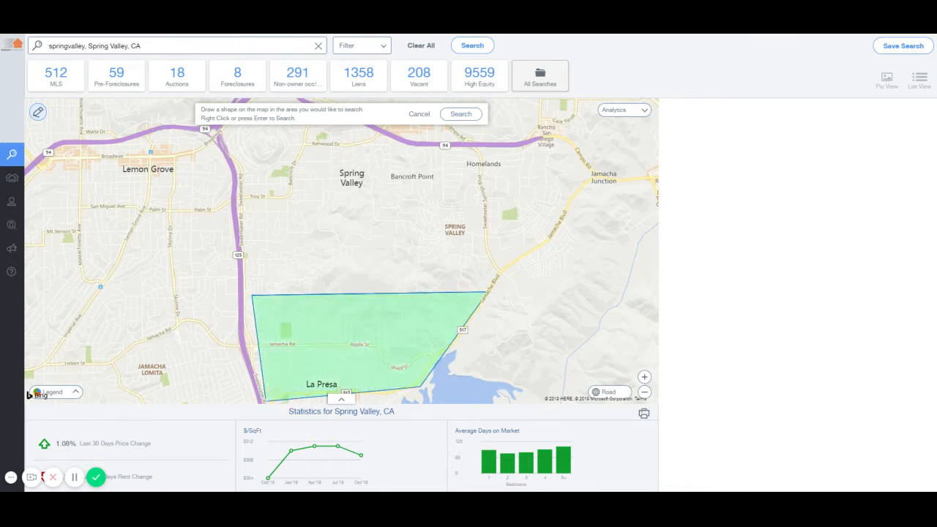
pyautogui.rightClick(254, 299)
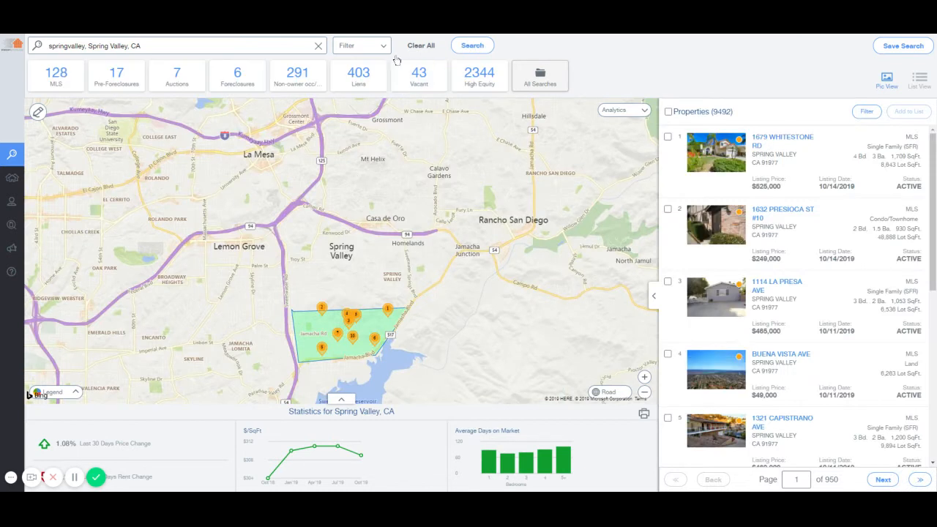
# Filter the results to owner-occupied properties of the Single Family type
pyautogui.click(373, 47)
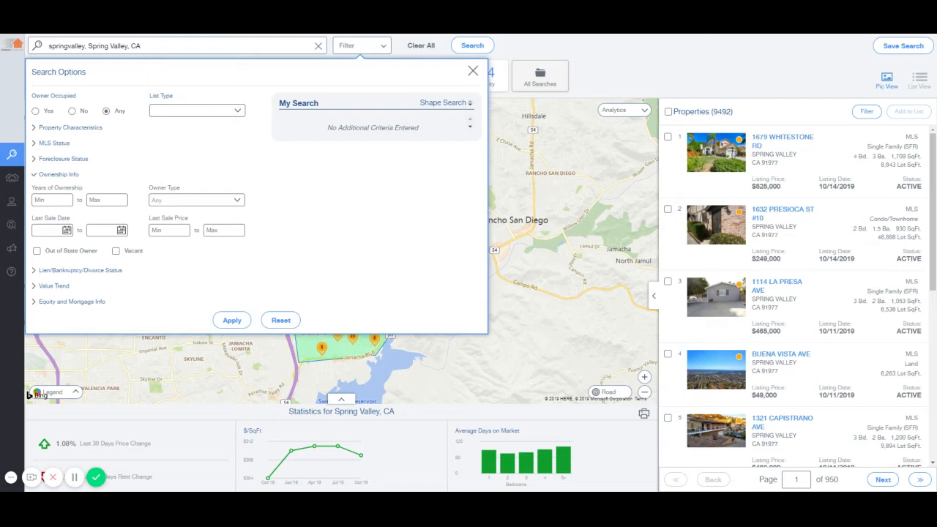
pyautogui.click(36, 111)
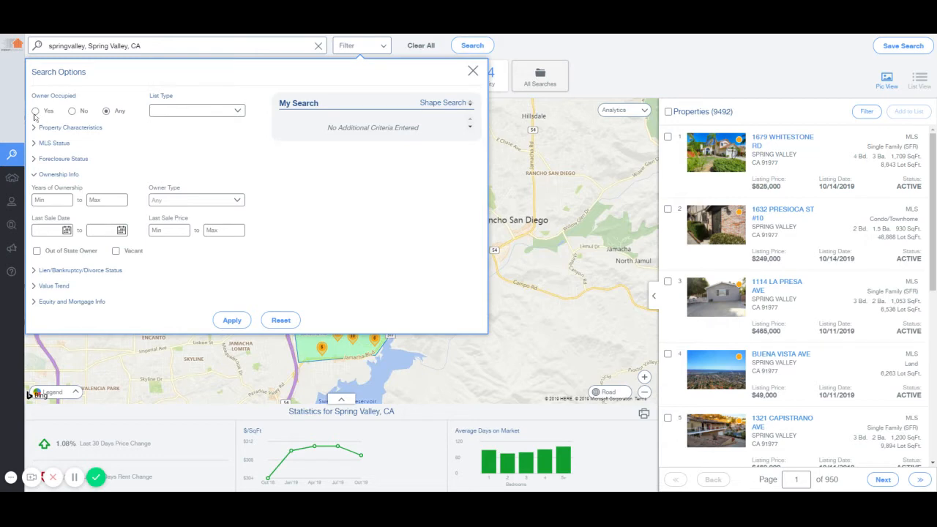
pyautogui.click(73, 127)
pyautogui.click(118, 155)
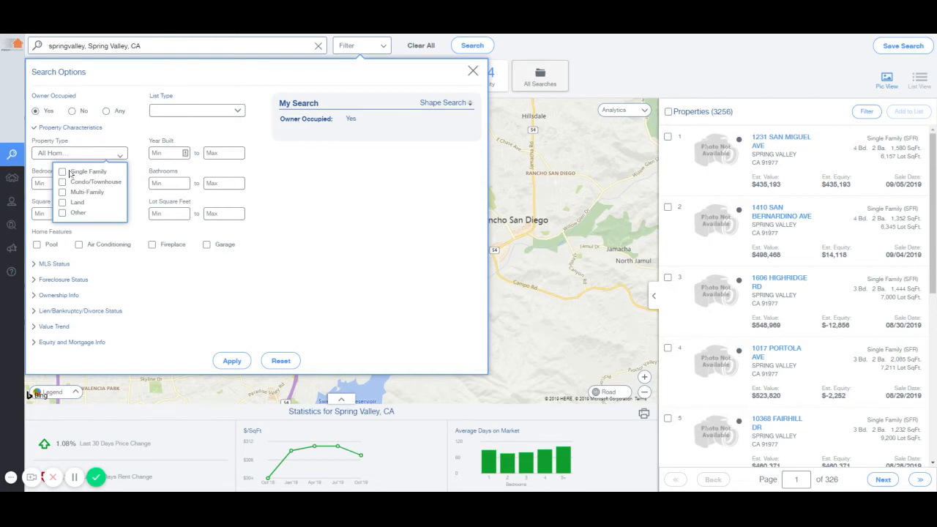
pyautogui.click(63, 171)
pyautogui.click(81, 128)
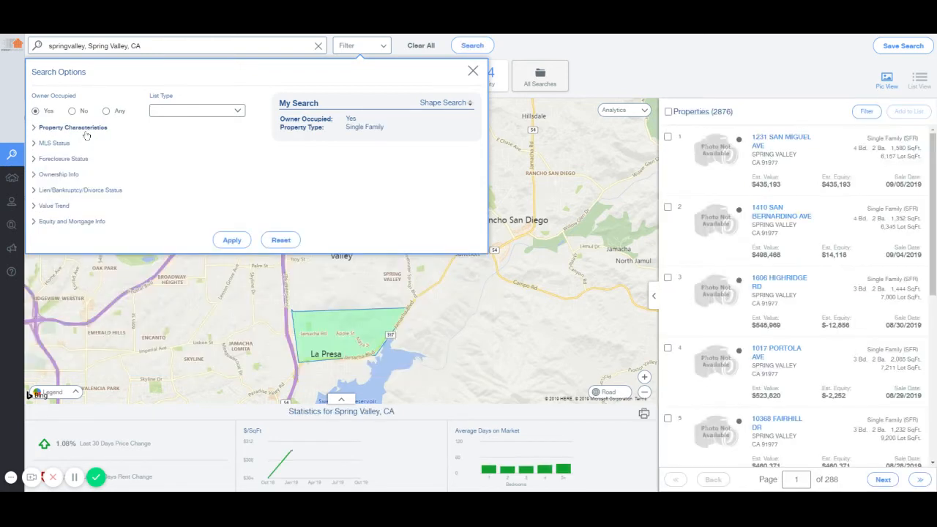
# Set the On Market filter to No and the foreclosure status to None
pyautogui.click(61, 145)
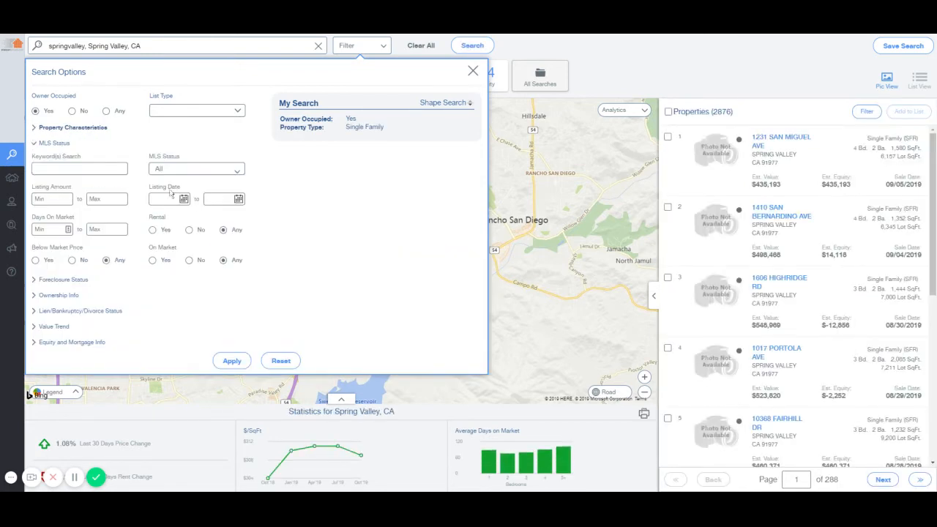
pyautogui.click(190, 261)
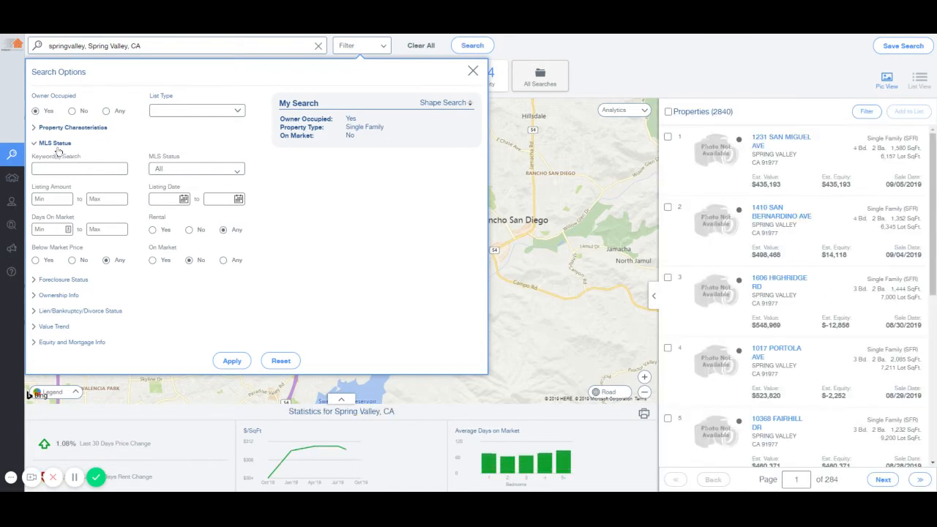
pyautogui.click(62, 145)
pyautogui.click(73, 159)
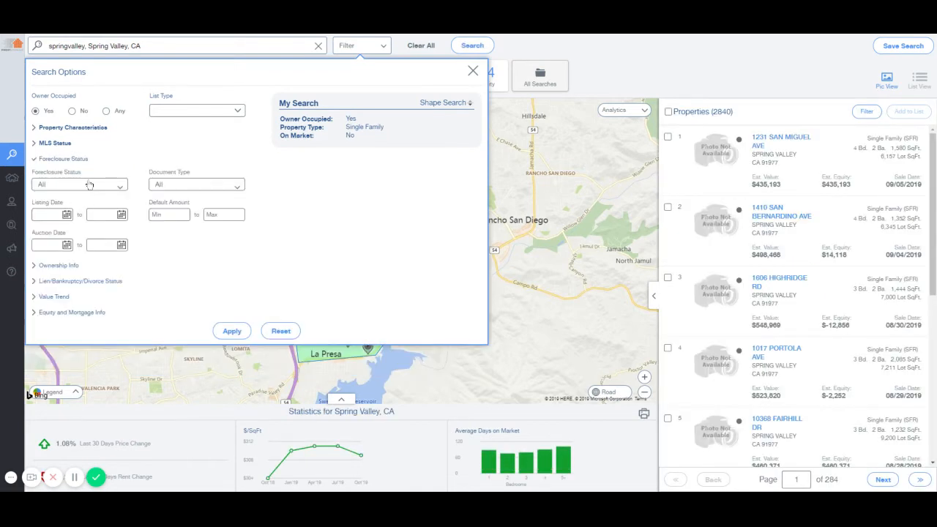
pyautogui.click(89, 185)
pyautogui.click(71, 224)
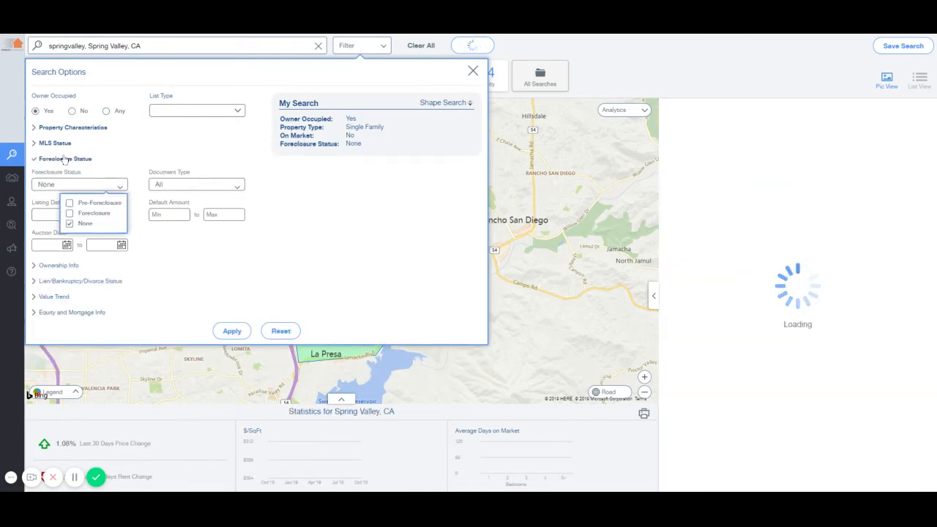
pyautogui.click(65, 159)
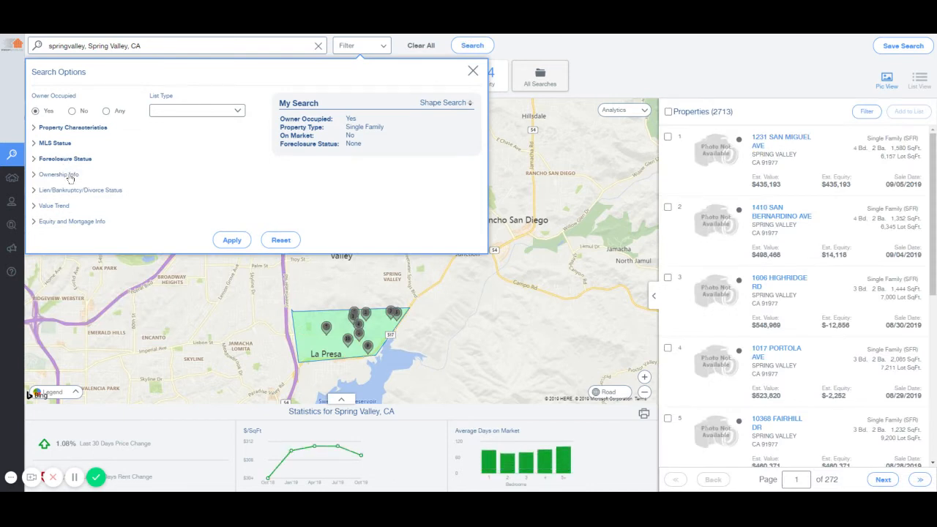
# Set the owner type to Individual with at least 15 years of ownership, and apply the filters
pyautogui.click(72, 174)
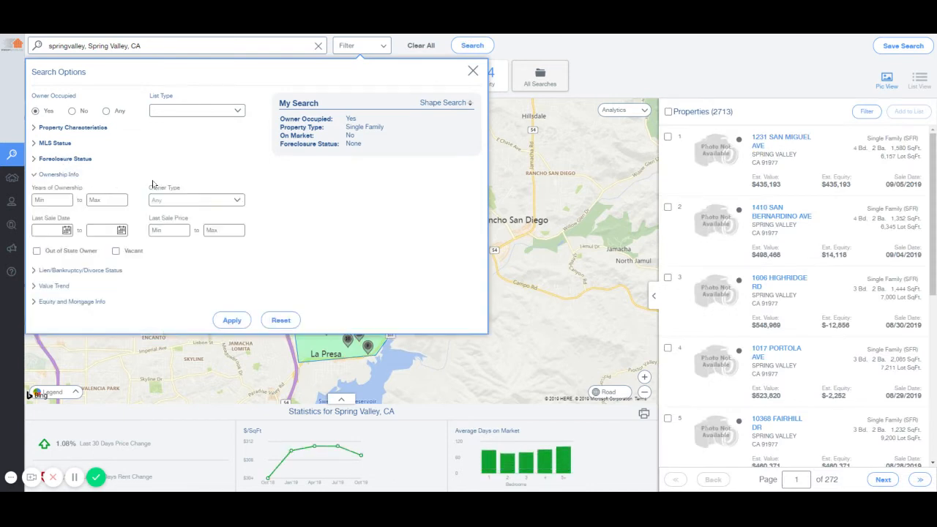
pyautogui.click(180, 211)
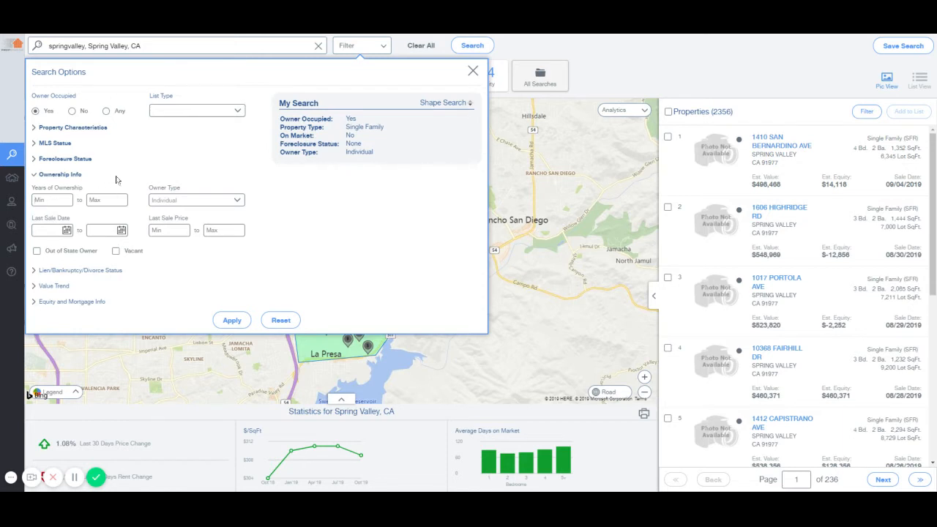
pyautogui.write('15')
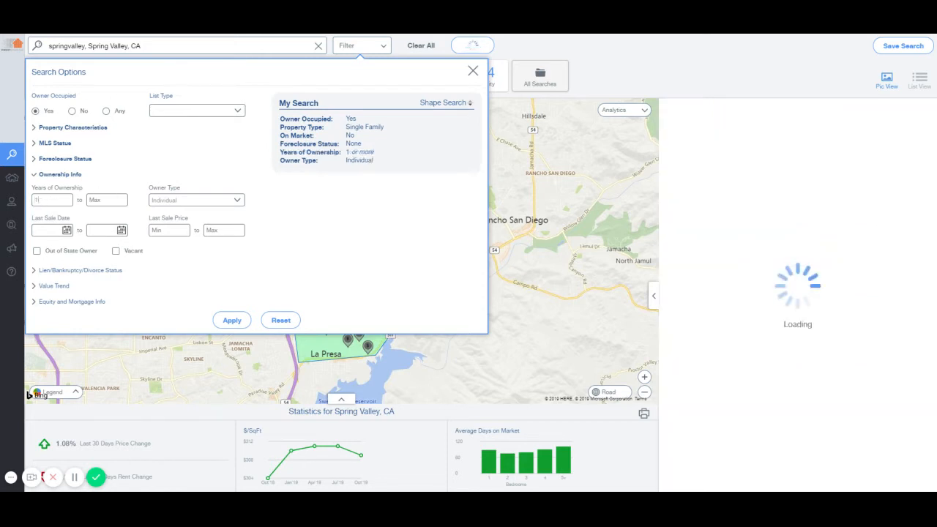
pyautogui.click(228, 320)
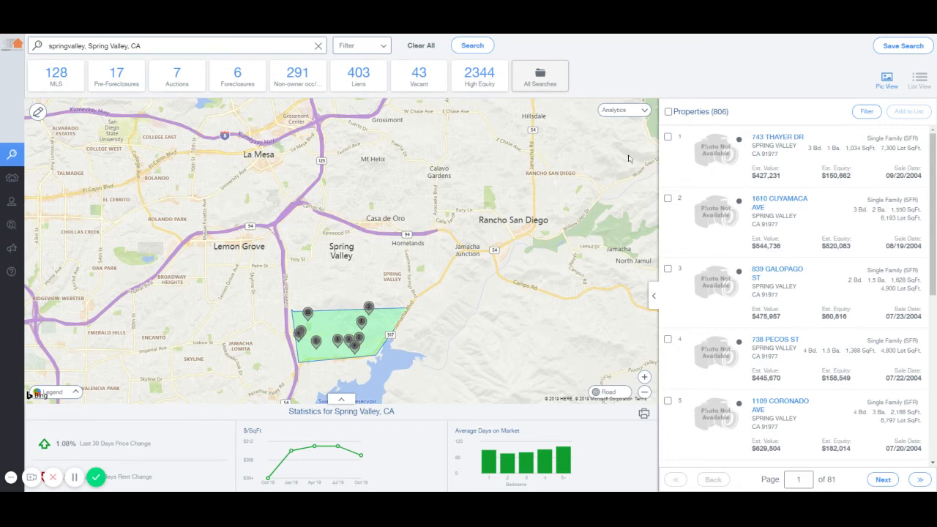
# Reopen the search filters and try a minimum estimated equity of 50%, replacing it with 80%
pyautogui.click(366, 48)
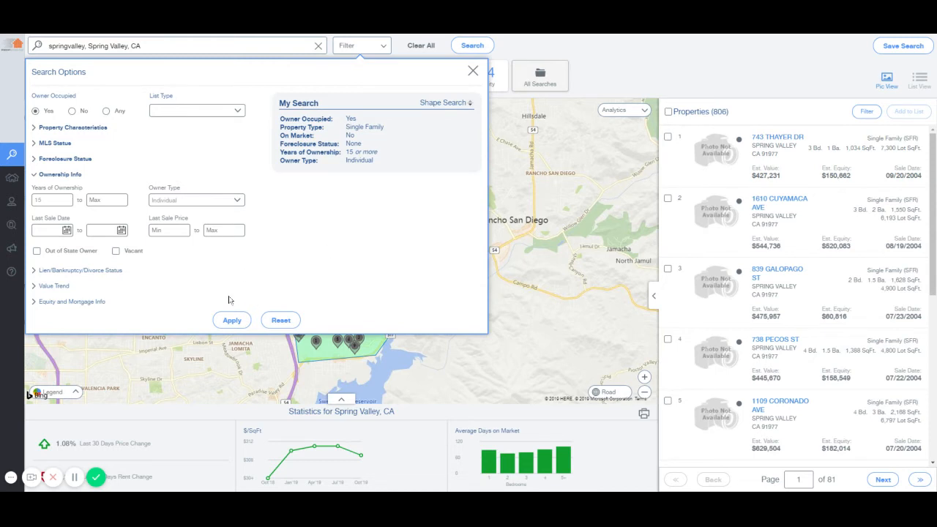
pyautogui.click(87, 302)
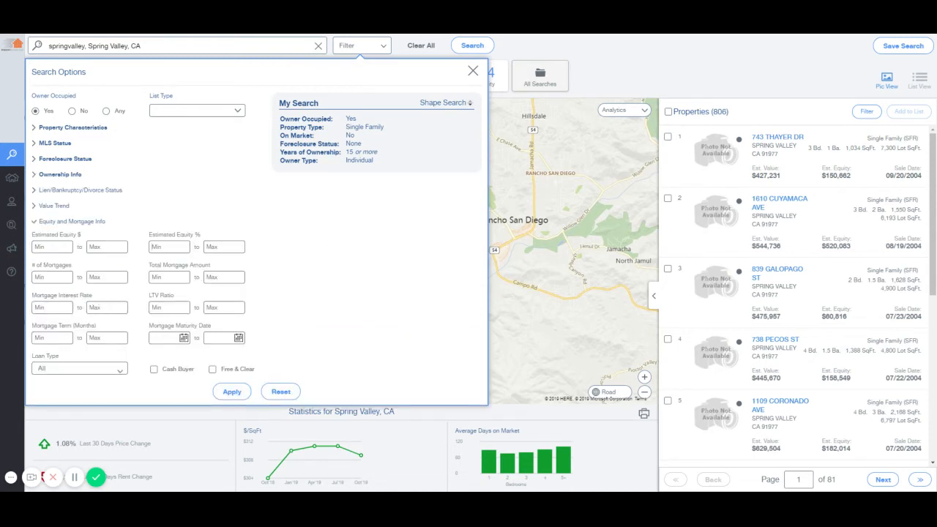
pyautogui.write('50')
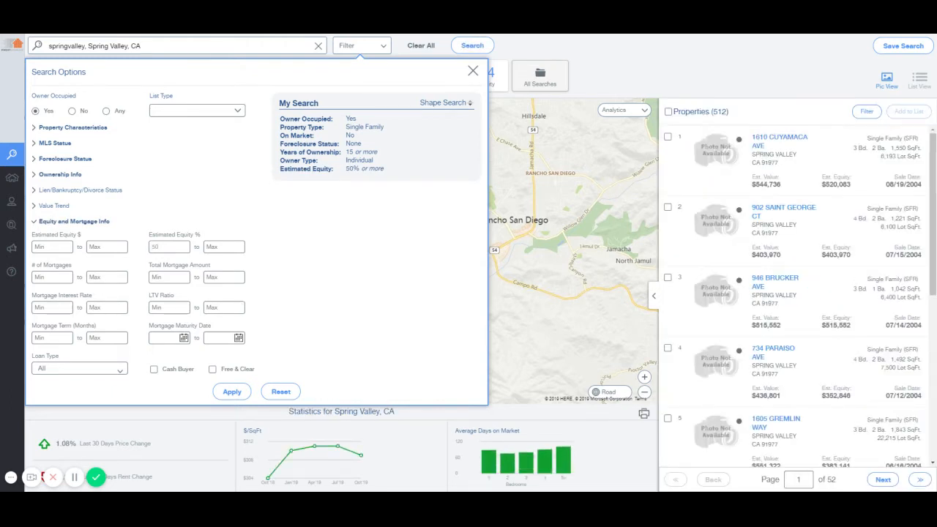
pyautogui.press('BackSpace')
pyautogui.press('BackSpace')
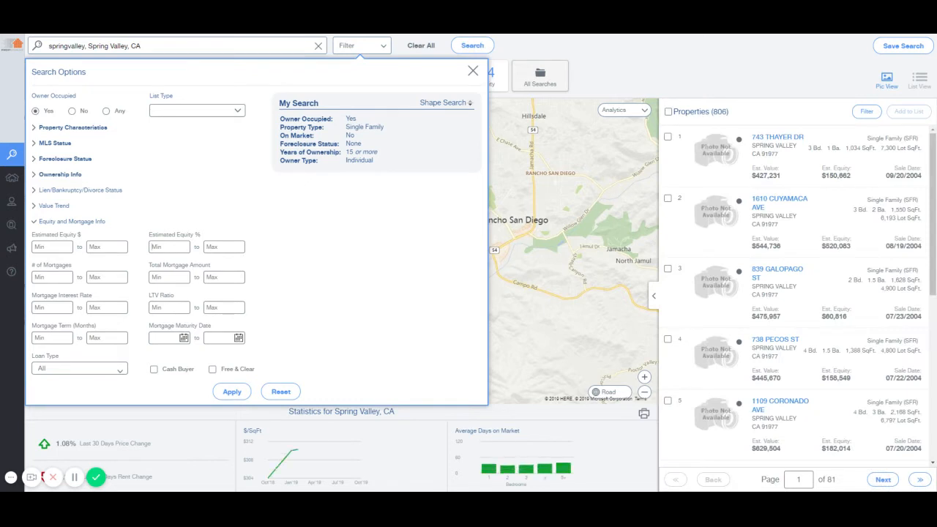
pyautogui.write('80')
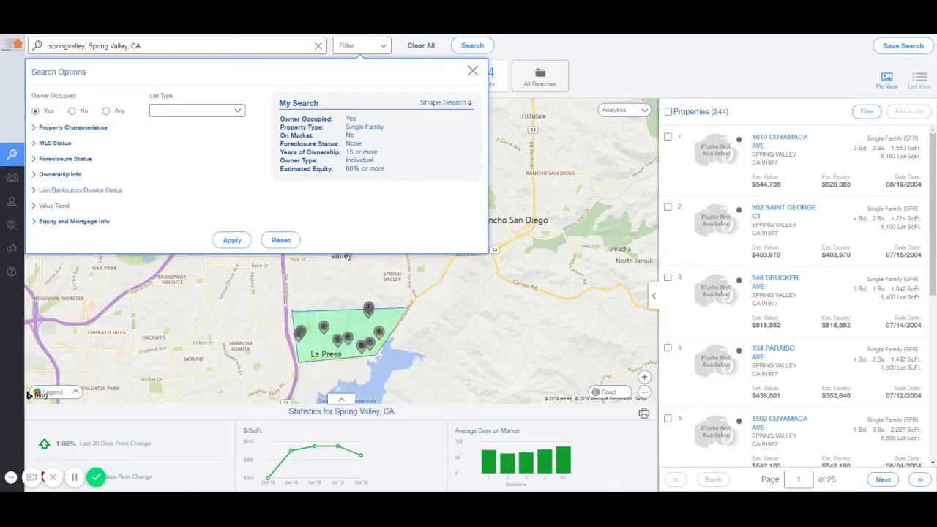
# Set the minimum years of ownership to 25
pyautogui.click(58, 177)
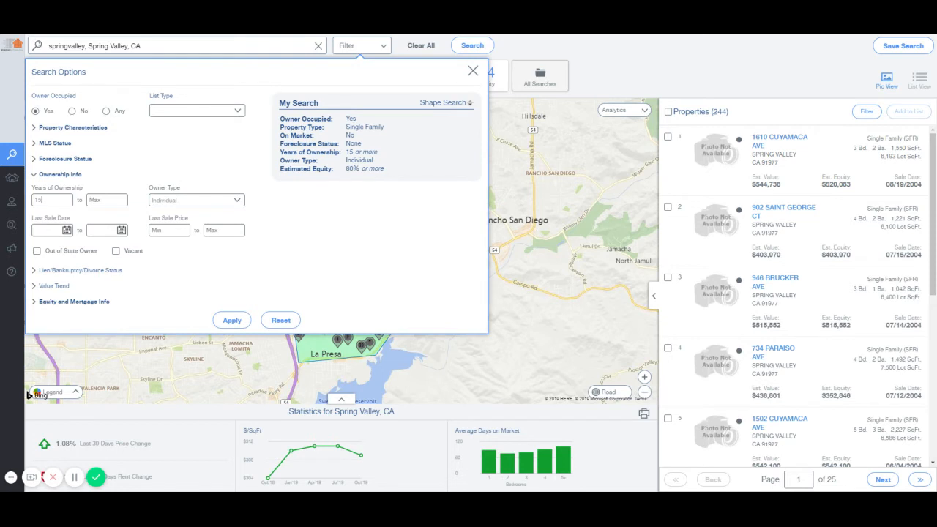
pyautogui.press('BackSpace')
pyautogui.press('BackSpace')
pyautogui.write('2')
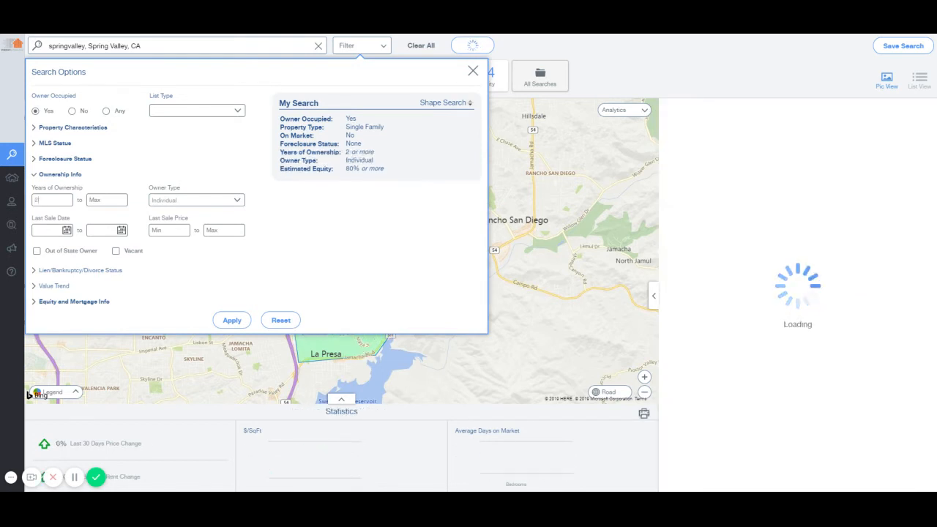
pyautogui.write('5')
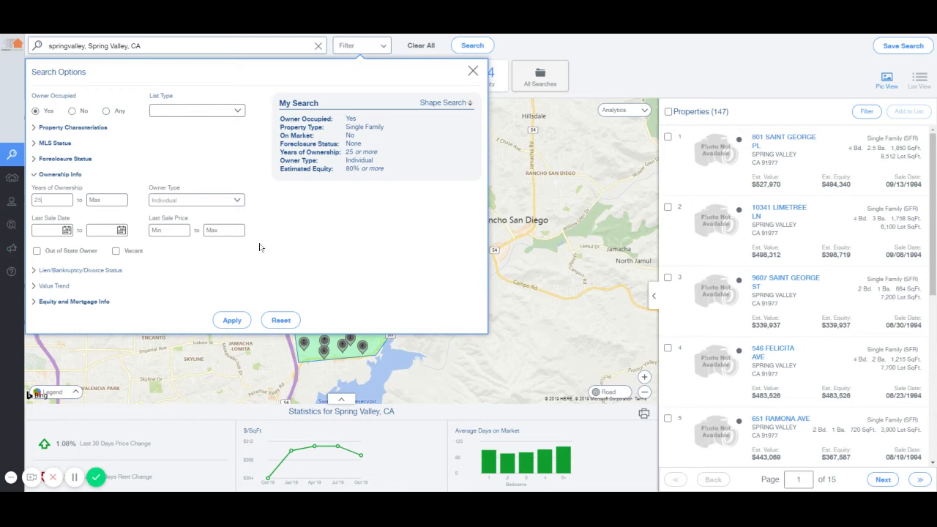
# Remove the minimum estimated equity percentage and restrict the search to Free & Clear properties
pyautogui.click(71, 300)
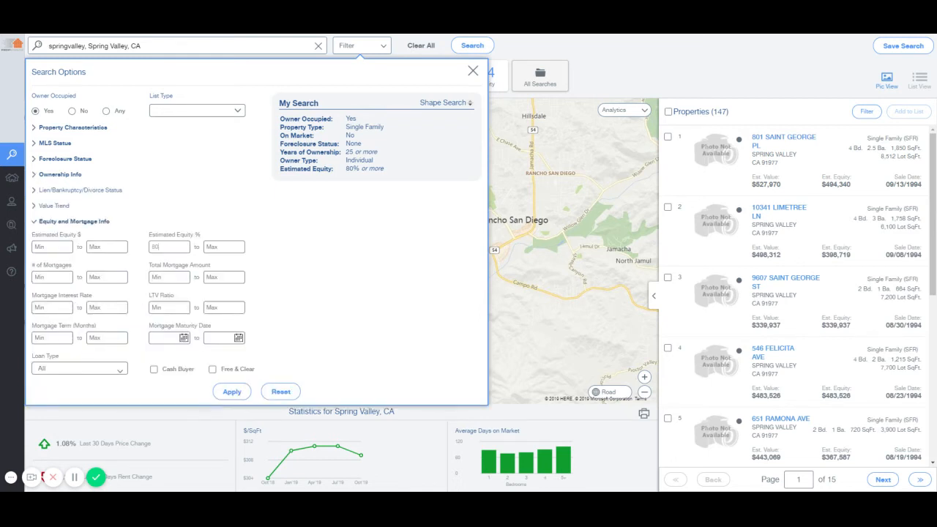
pyautogui.press('BackSpace')
pyautogui.press('BackSpace')
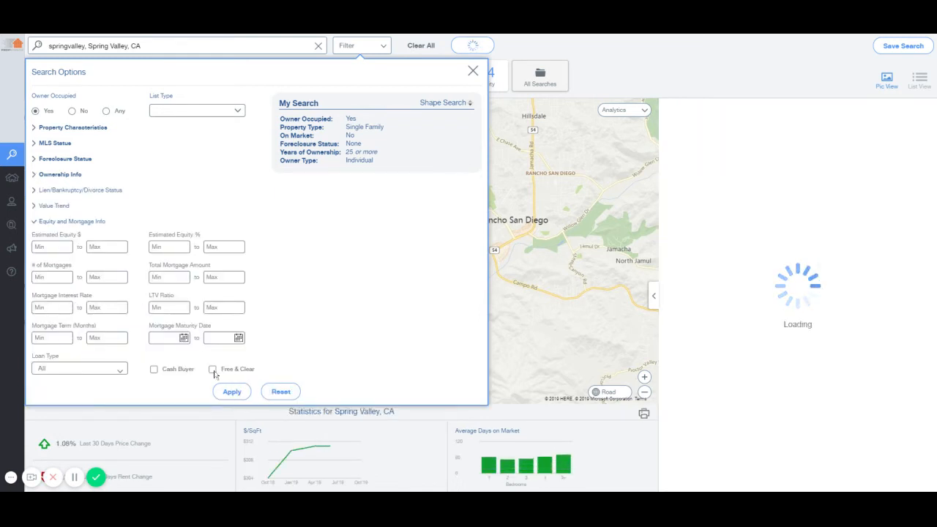
pyautogui.click(213, 369)
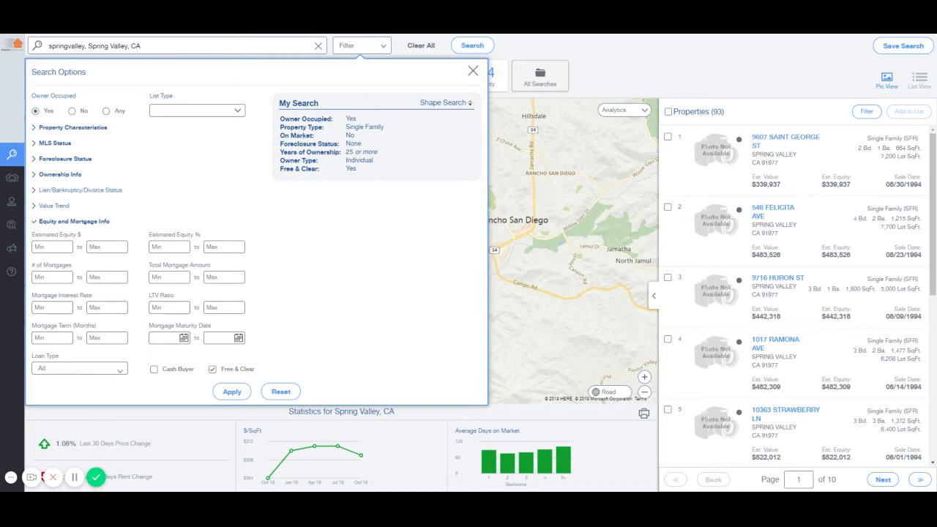
# Set the minimum years of ownership to 30 and apply the filters to the property search
pyautogui.click(53, 175)
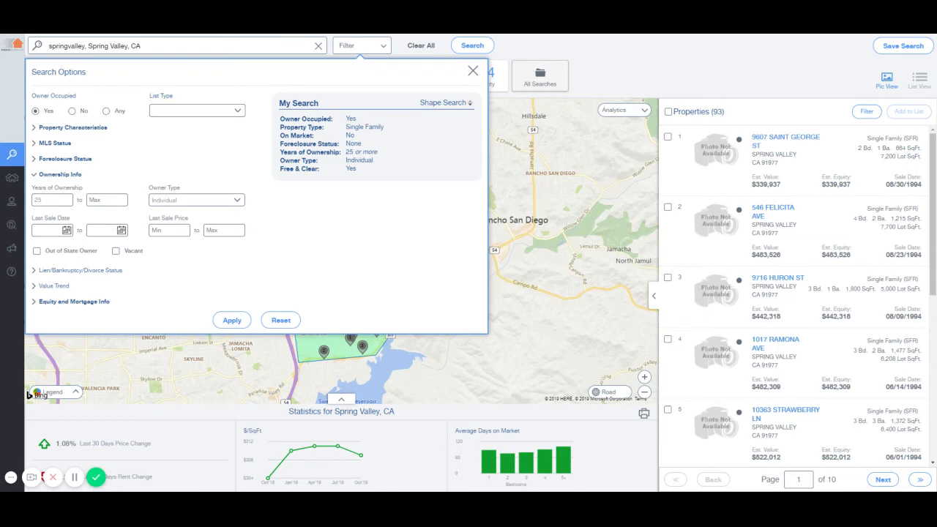
pyautogui.write('3')
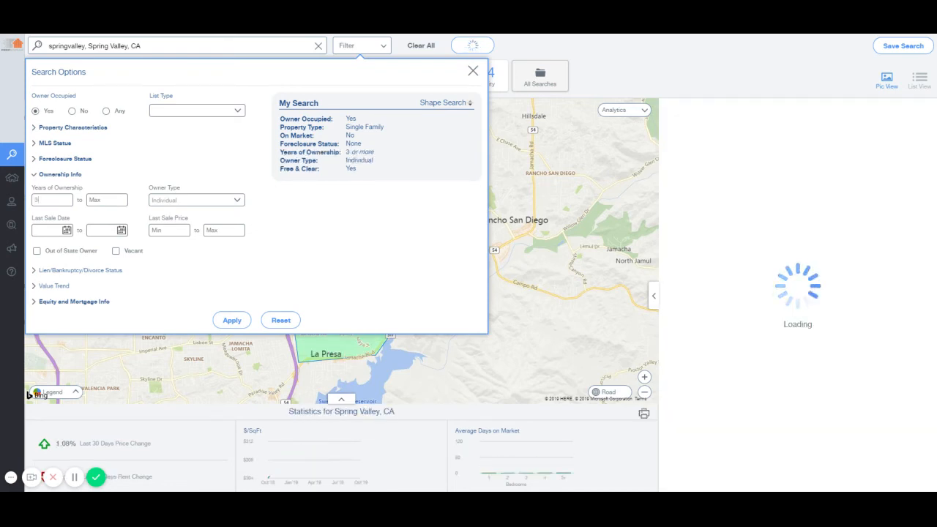
pyautogui.write('0')
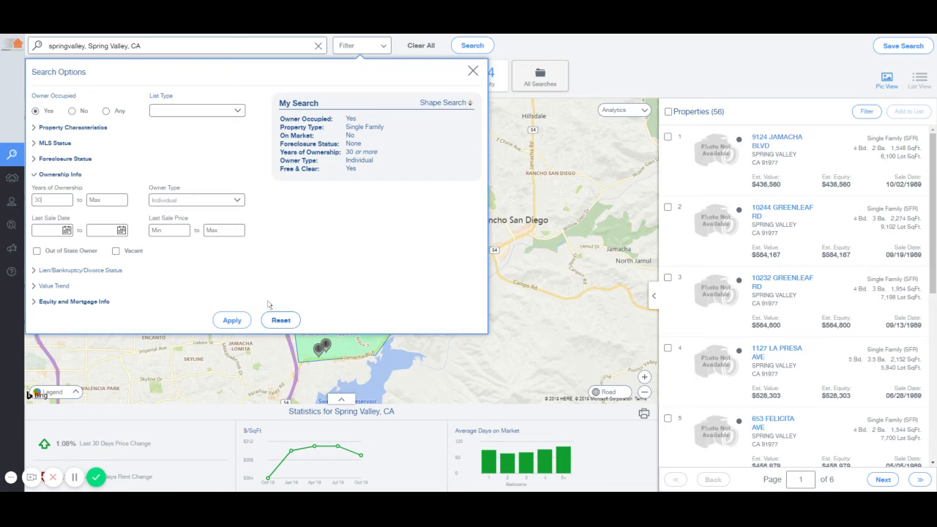
pyautogui.click(233, 320)
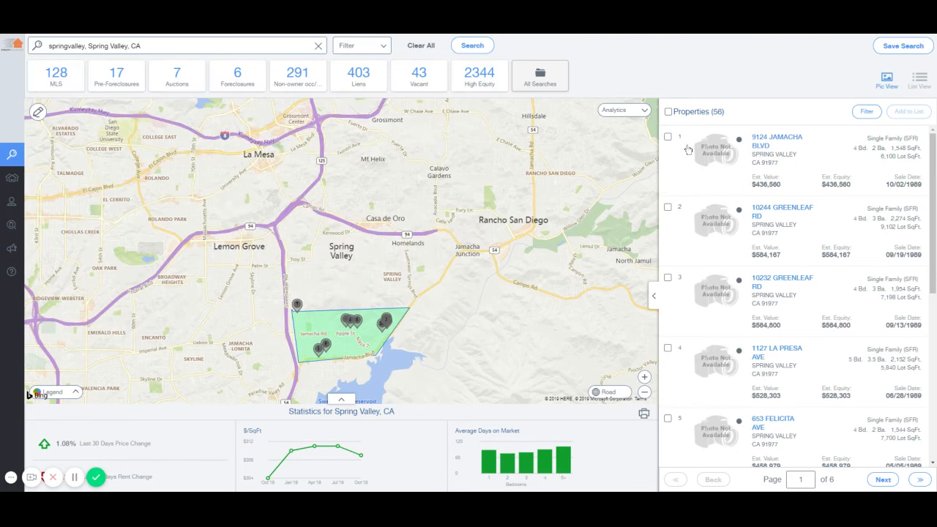
# Select all properties in the search results and open the option to add them to a marketing list, closing it without saving
pyautogui.click(667, 112)
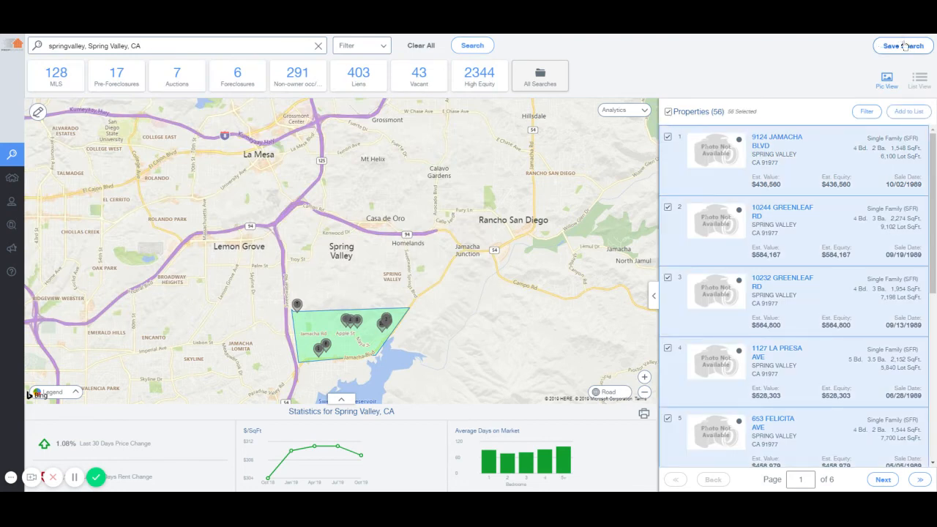
pyautogui.click(901, 114)
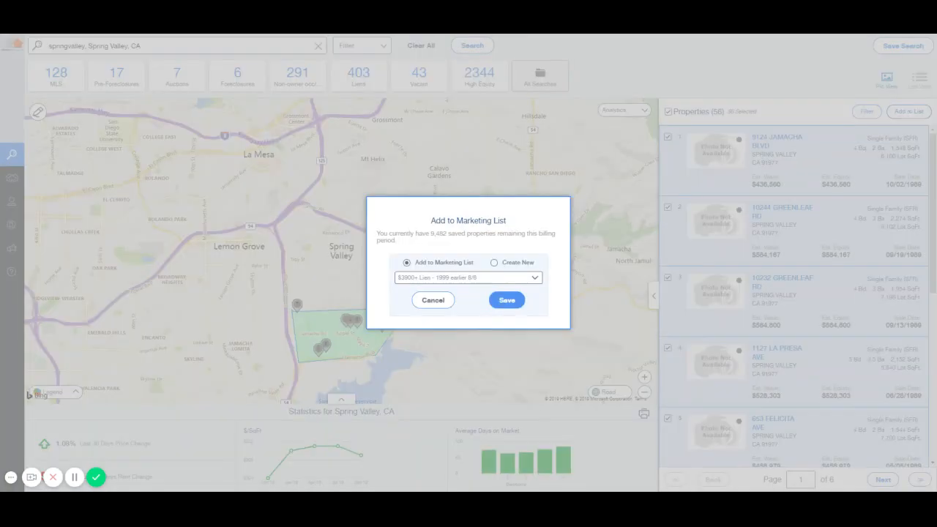
pyautogui.click(448, 299)
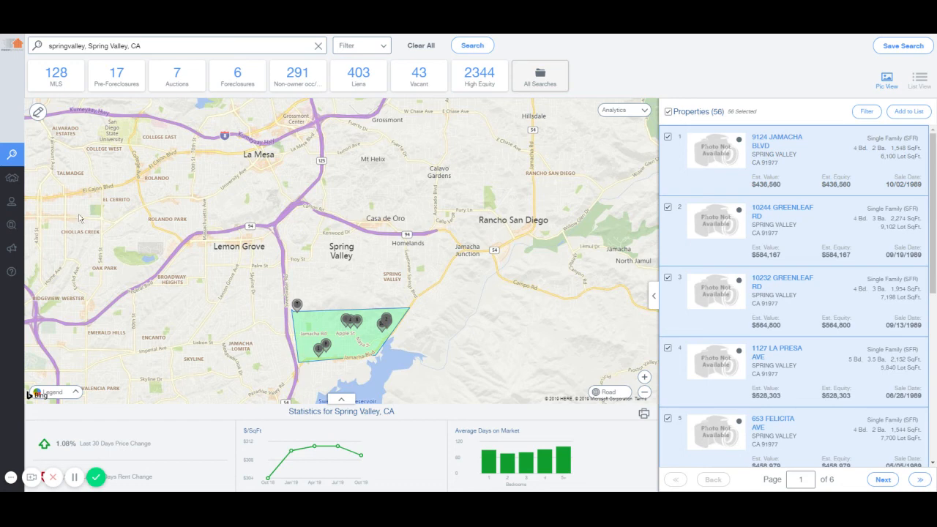
# Review the ownership criteria and search summary in the filter options, and reapply the filters
pyautogui.click(379, 48)
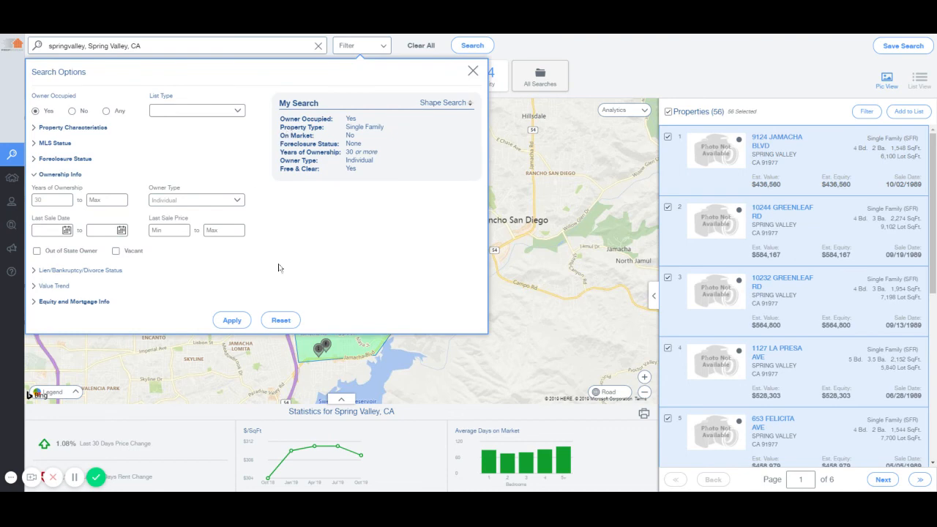
pyautogui.click(235, 322)
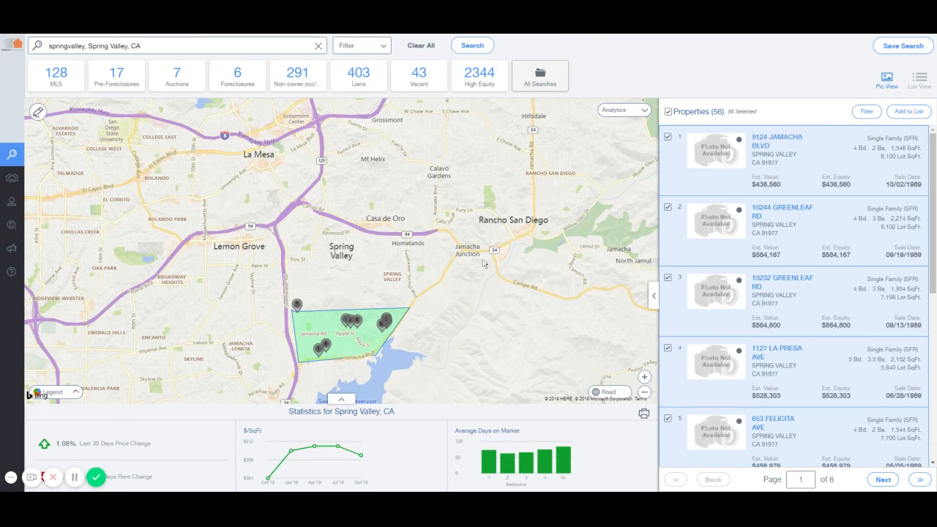